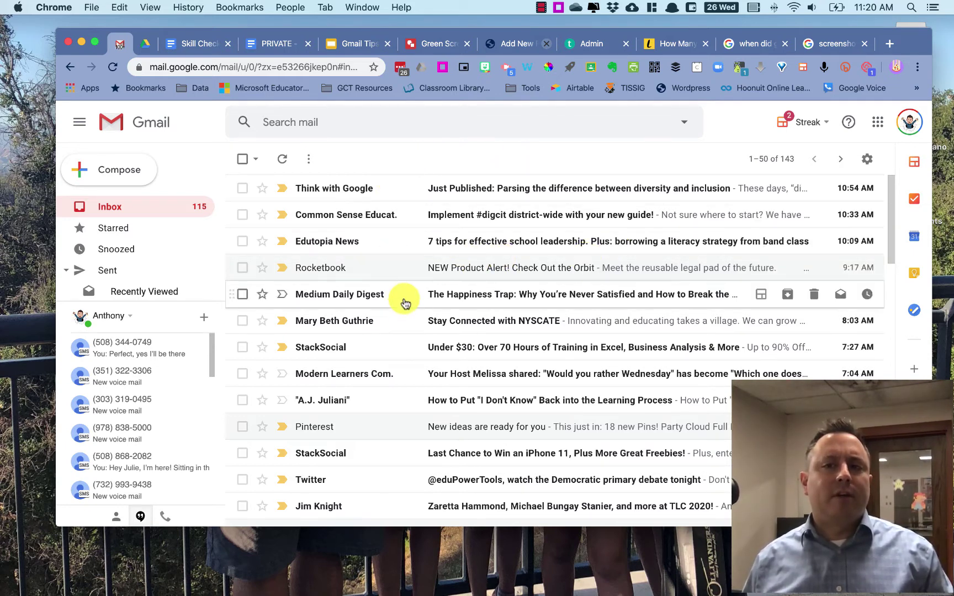
Open the Configure inbox tab-selection dialog from the quick settings panel.
scroll(406, 301, down, 5)
scroll(406, 298, up, 5)
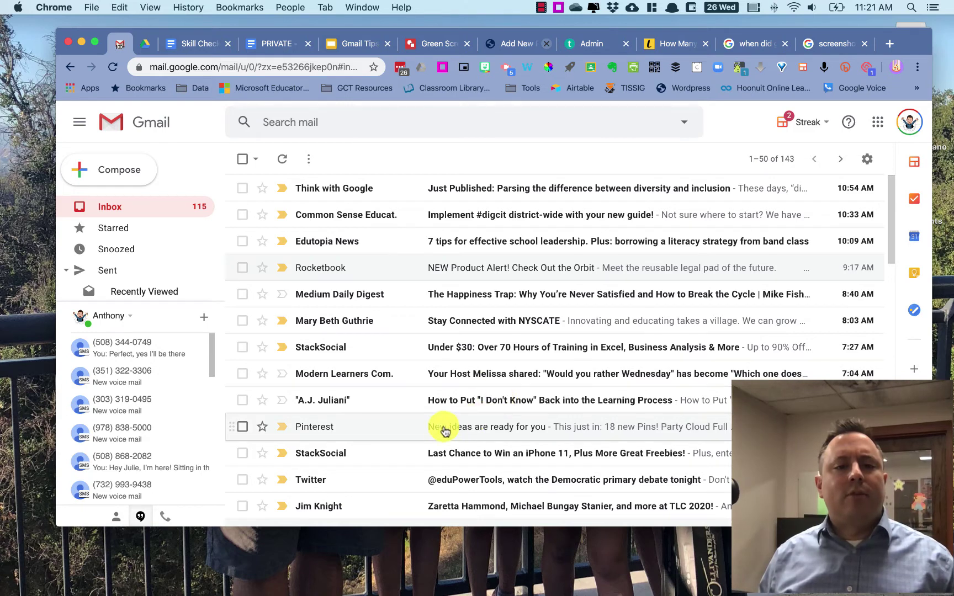
scroll(504, 436, down, 2)
scroll(504, 438, down, 2)
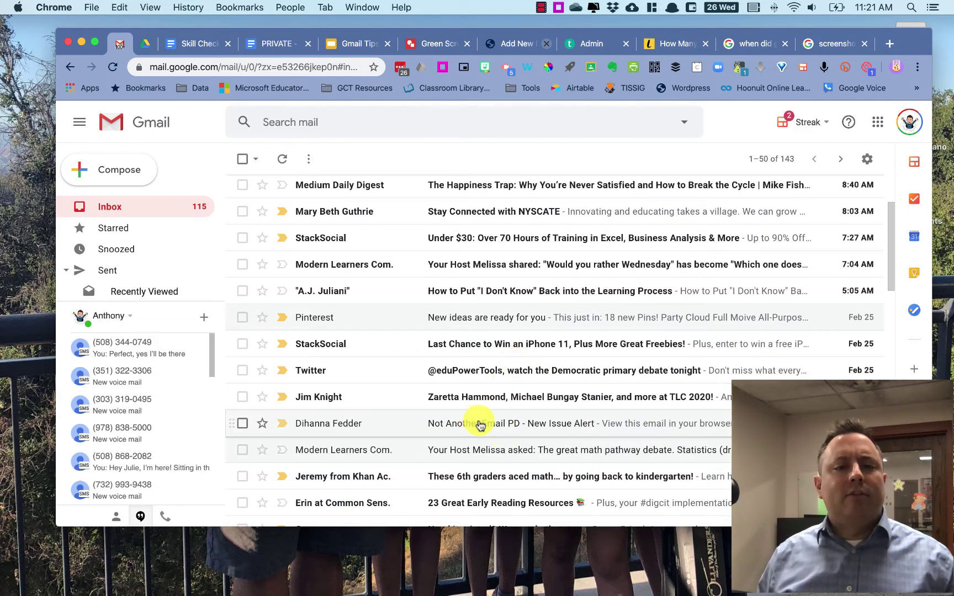
scroll(552, 455, down, 4)
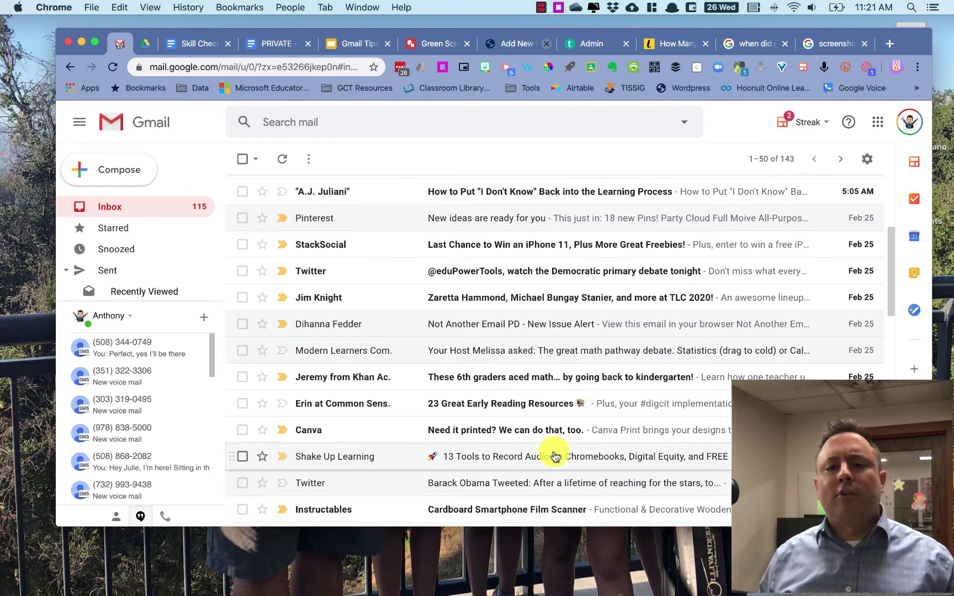
scroll(478, 356, up, 7)
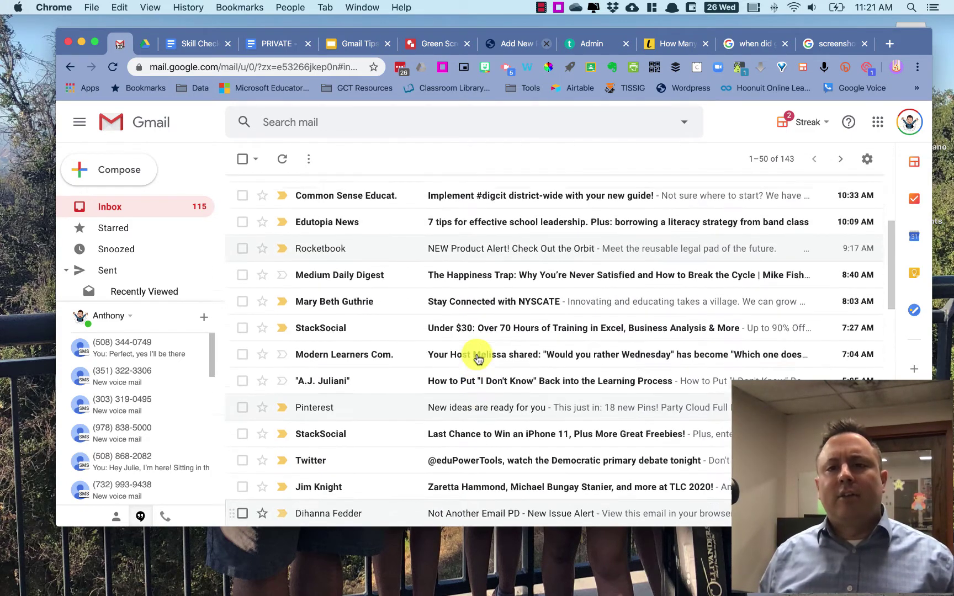
scroll(478, 359, up, 1)
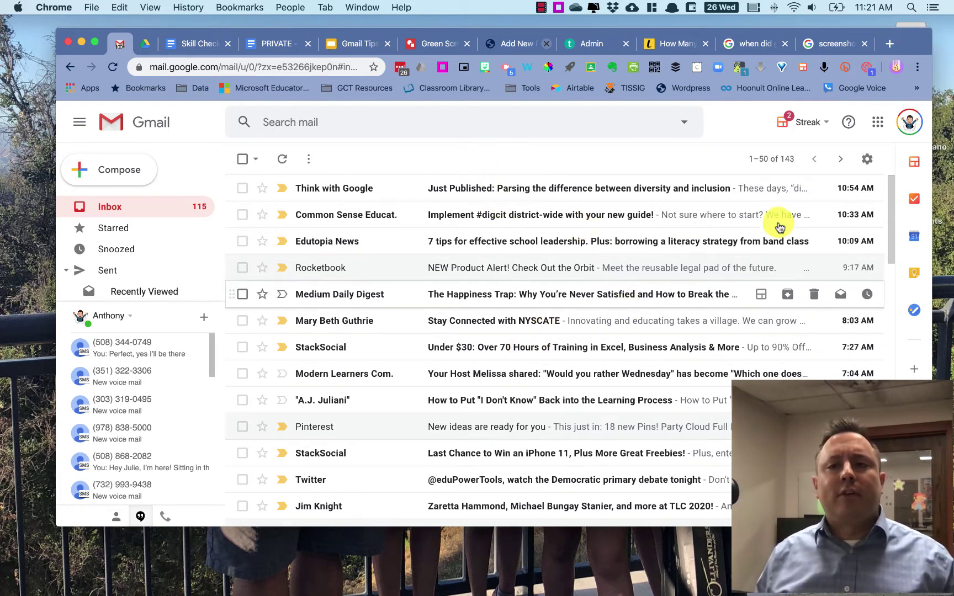
click(868, 161)
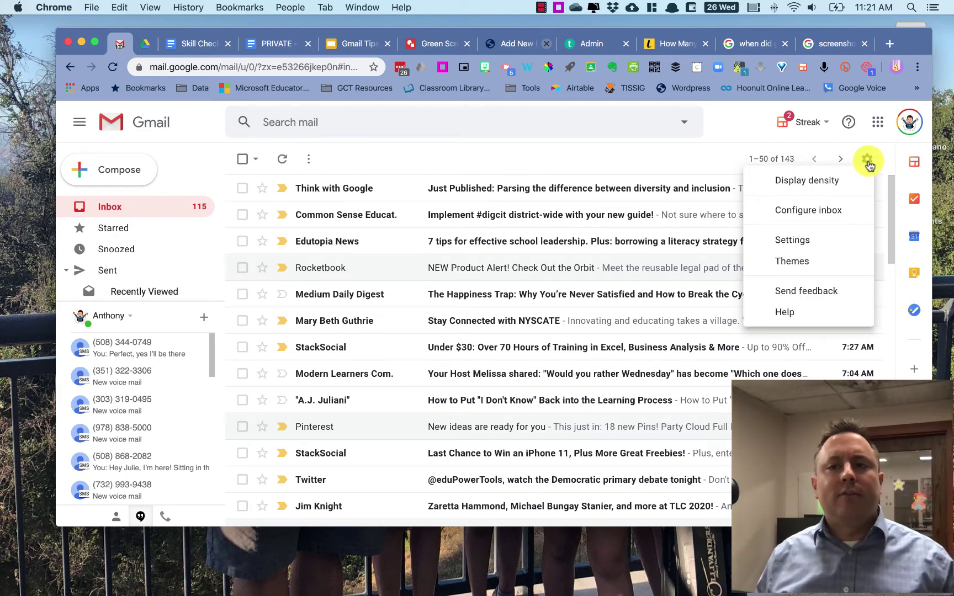
click(837, 214)
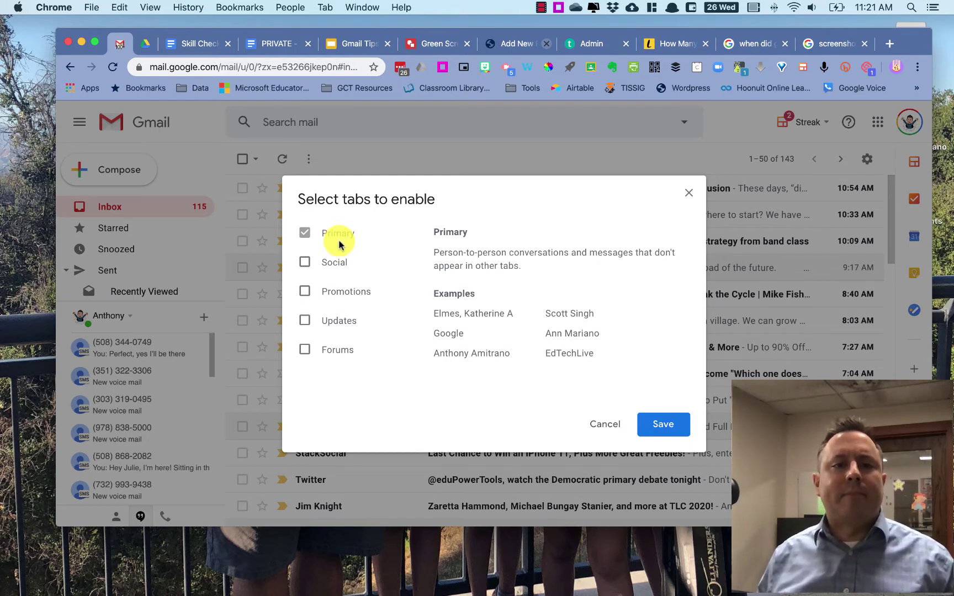
Tick the Social, Promotions, Updates and Forums tabs alongside Primary.
mouse_move(335, 254)
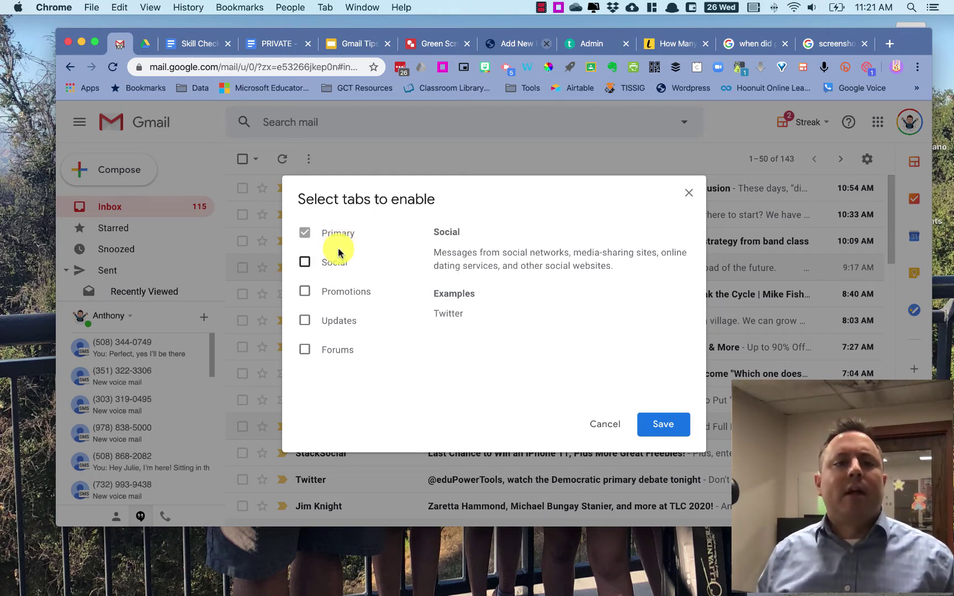
click(305, 263)
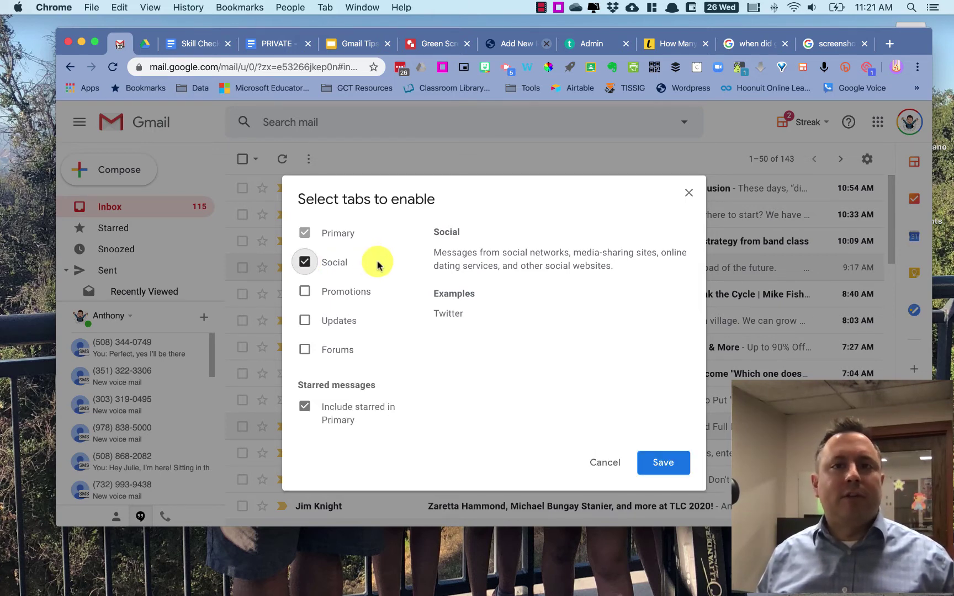
click(306, 294)
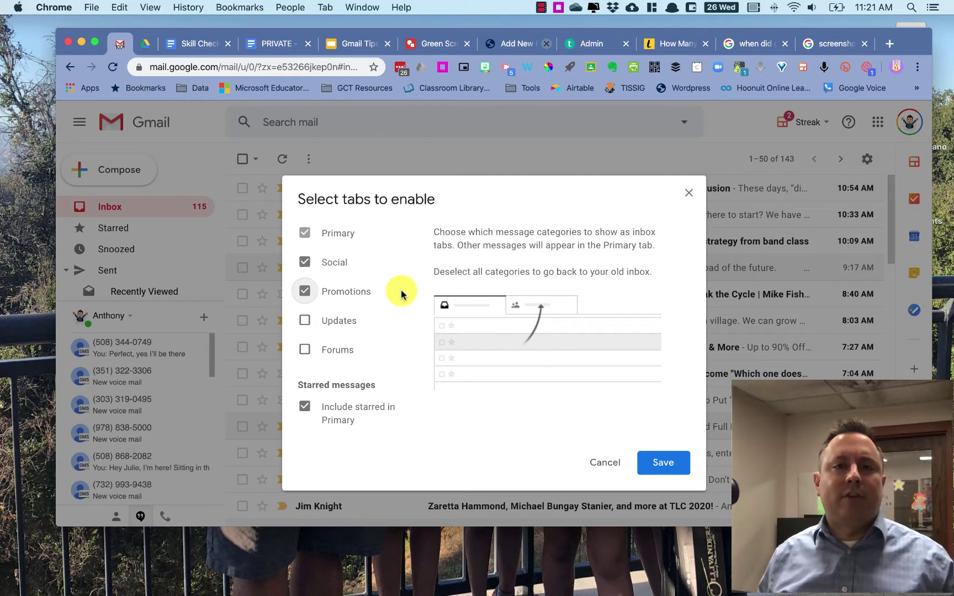
click(305, 322)
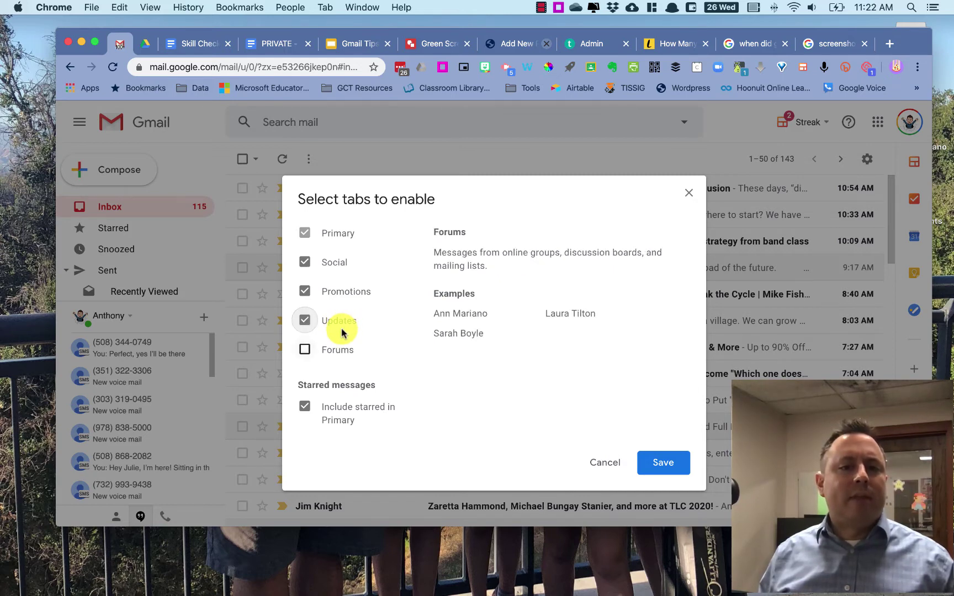
click(305, 349)
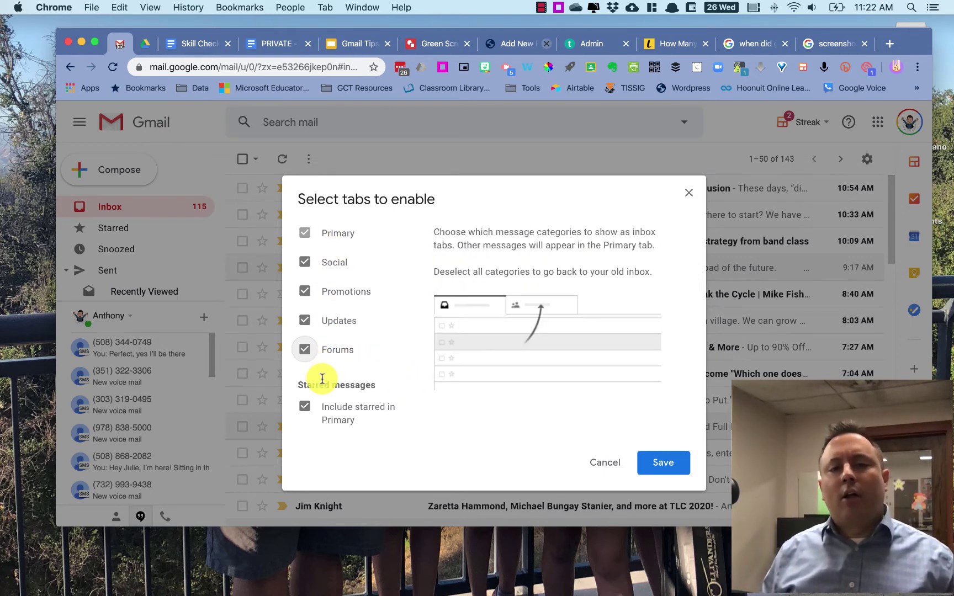
Save the tab choices and view the Social, Promotions, Updates and Forums tabs in turn.
click(664, 467)
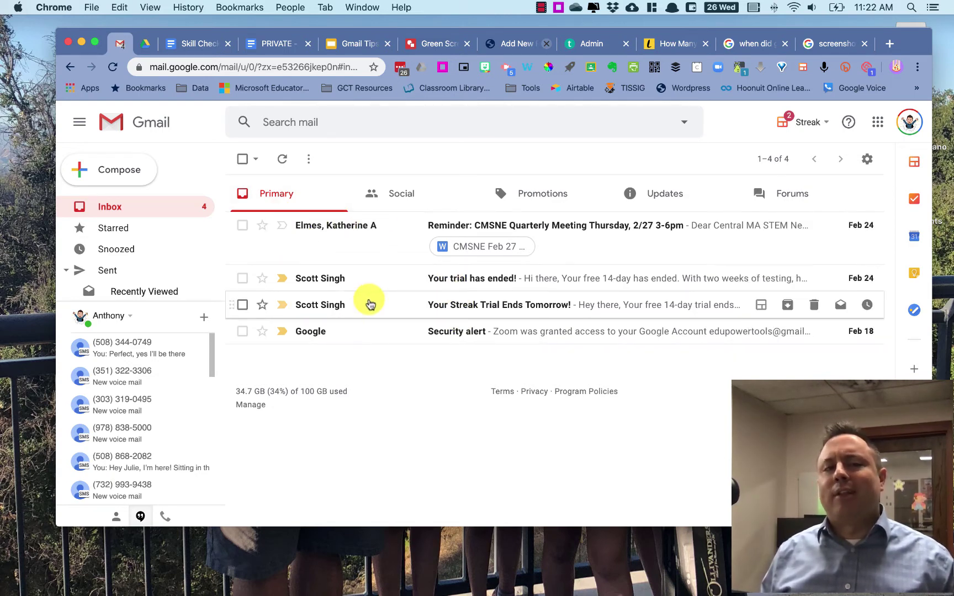
click(385, 195)
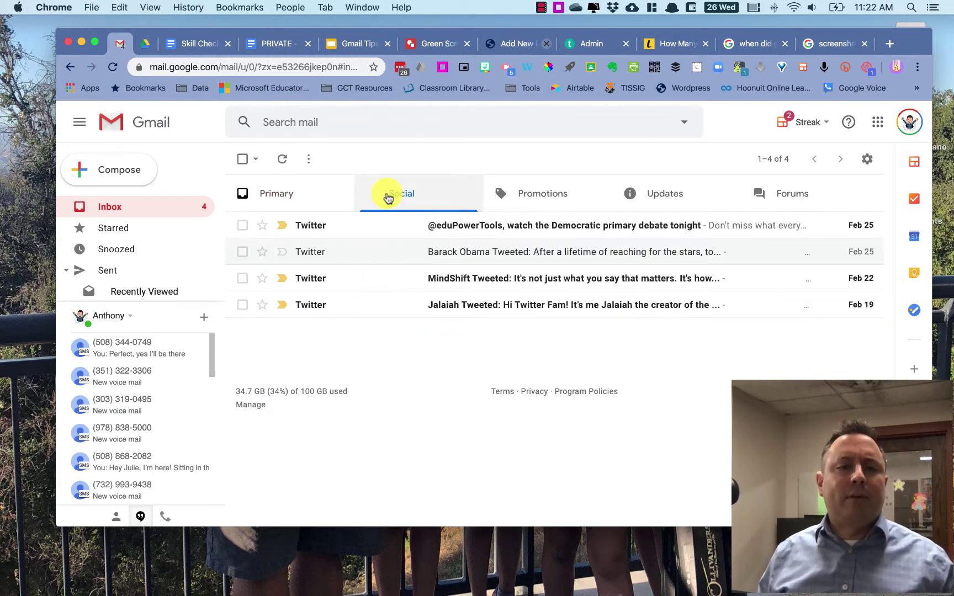
click(542, 196)
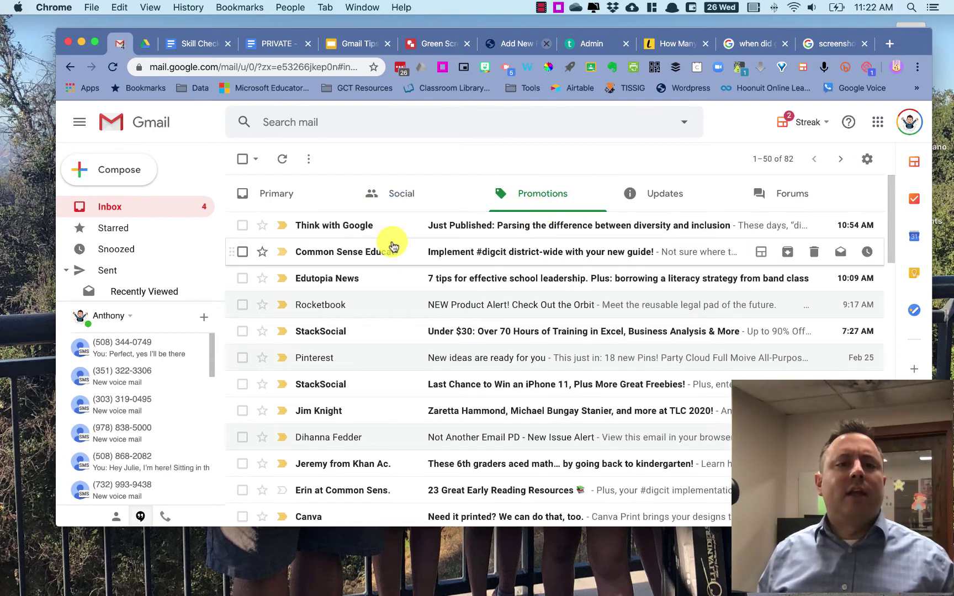
click(650, 203)
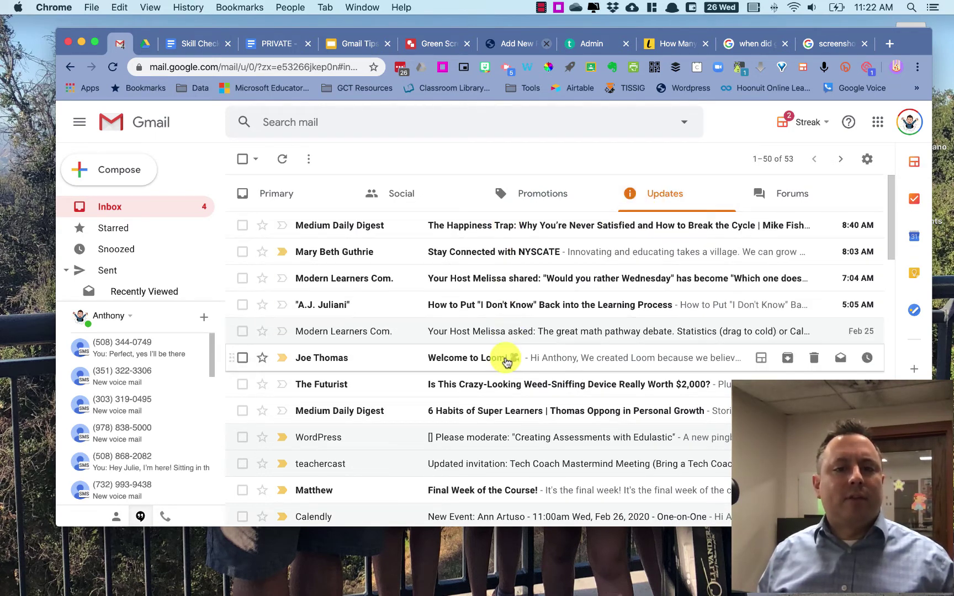
click(787, 201)
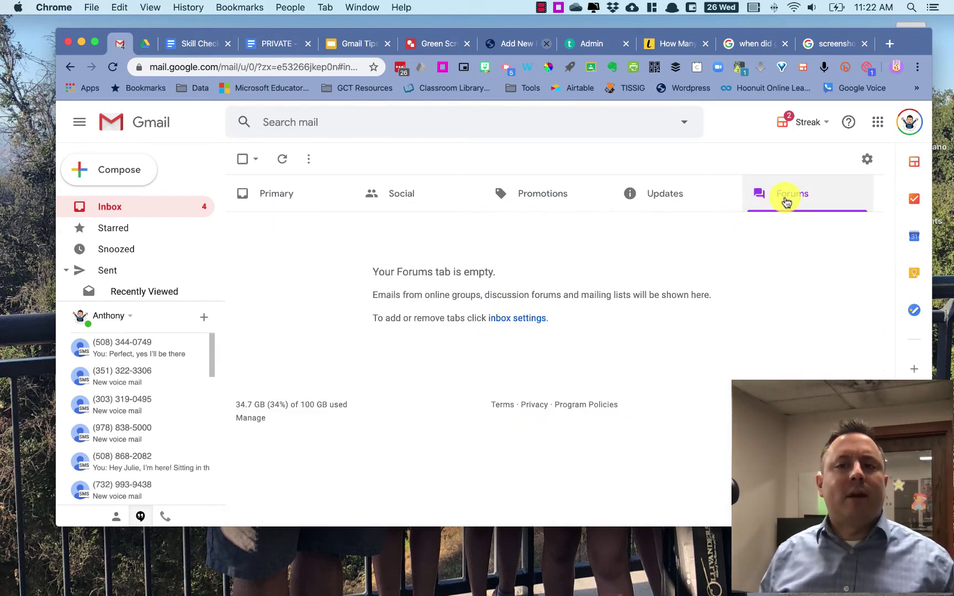
Go to the Inbox section of the full Gmail settings page.
click(867, 161)
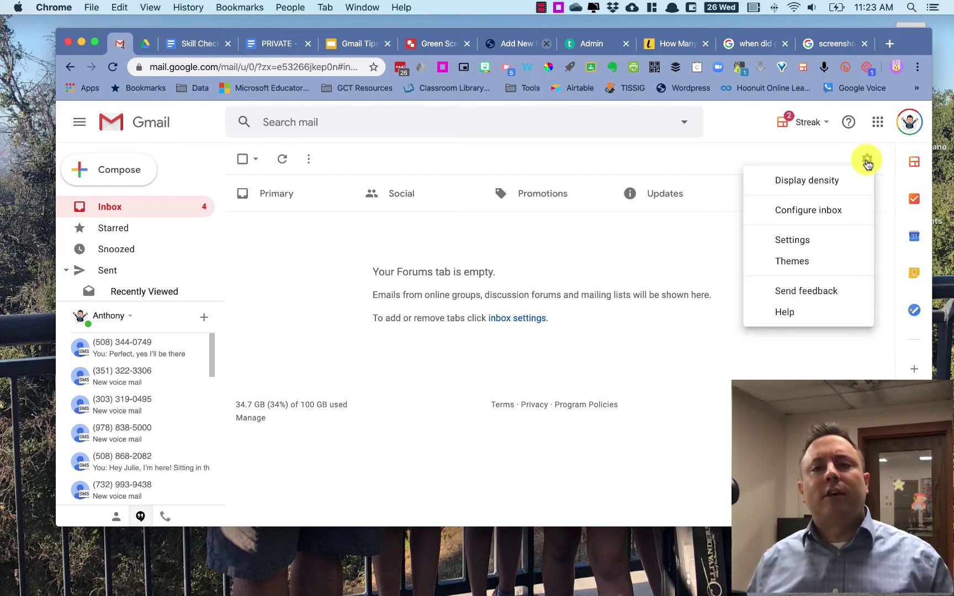
click(801, 242)
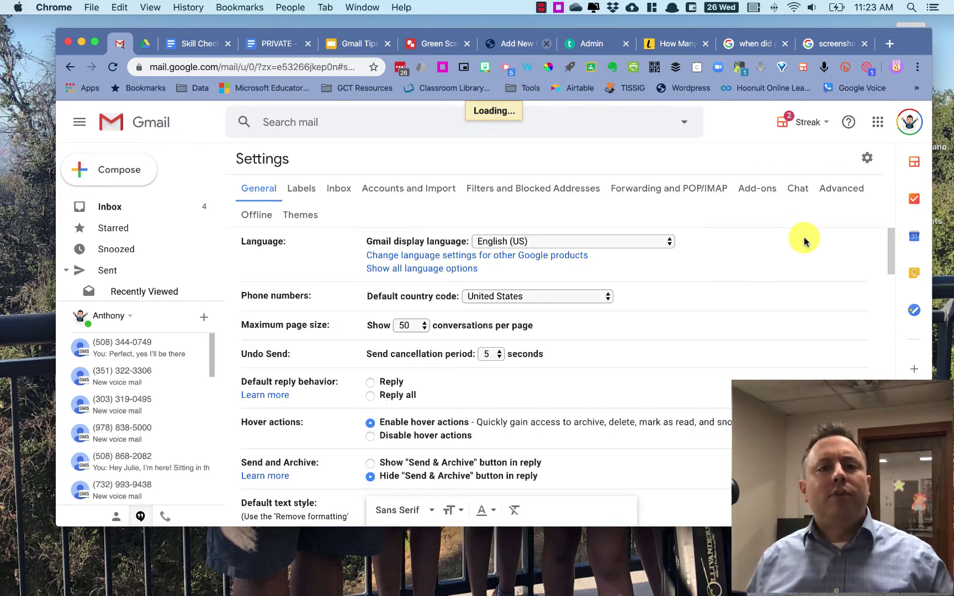
click(340, 188)
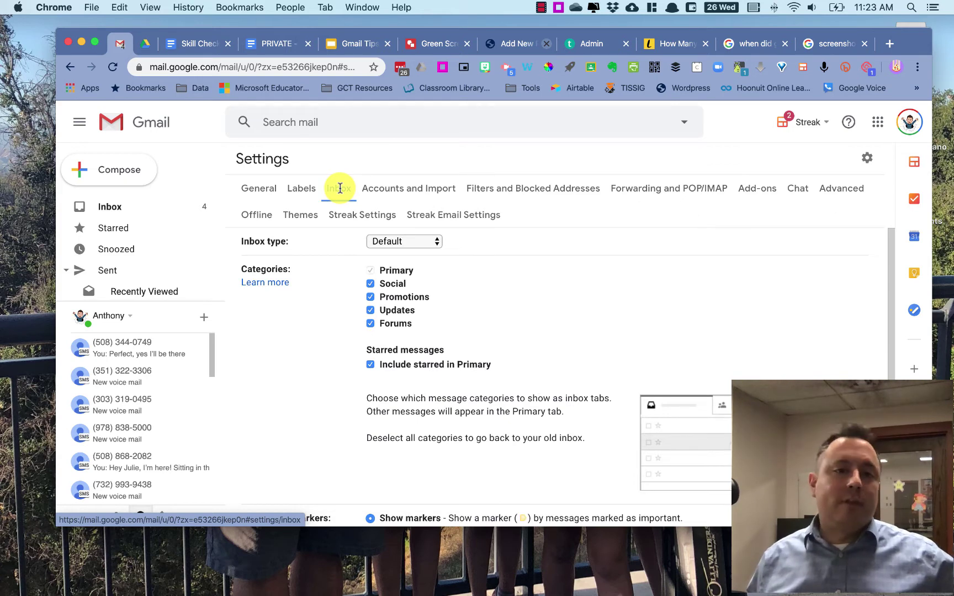
Switch the inbox type to Important first and check Everything else's item count.
click(419, 241)
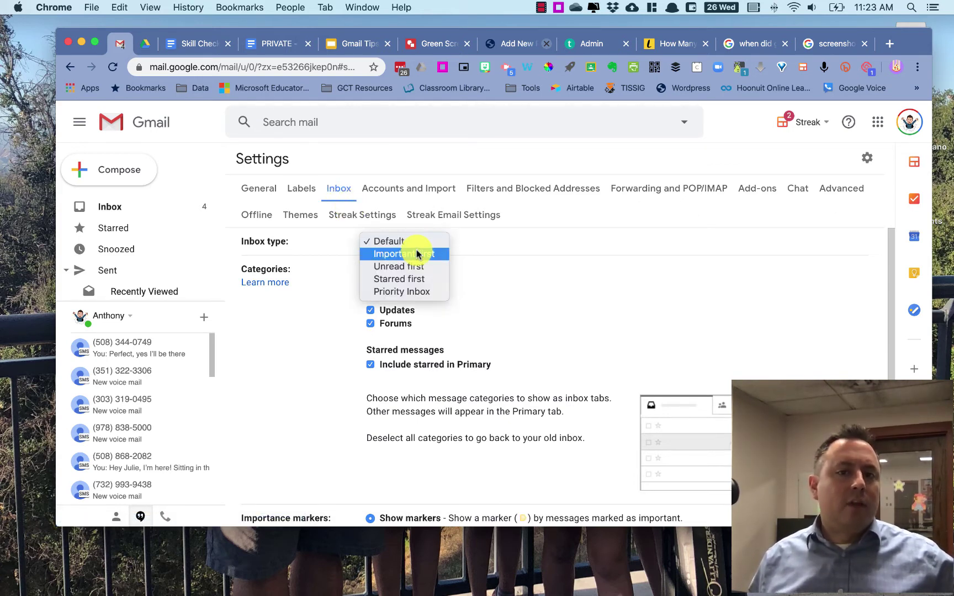
click(422, 243)
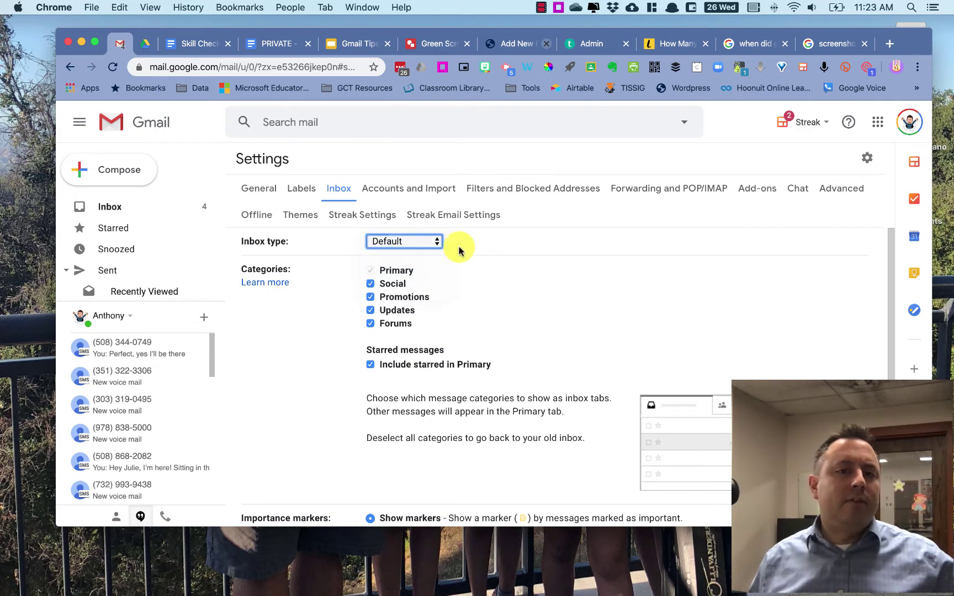
click(409, 249)
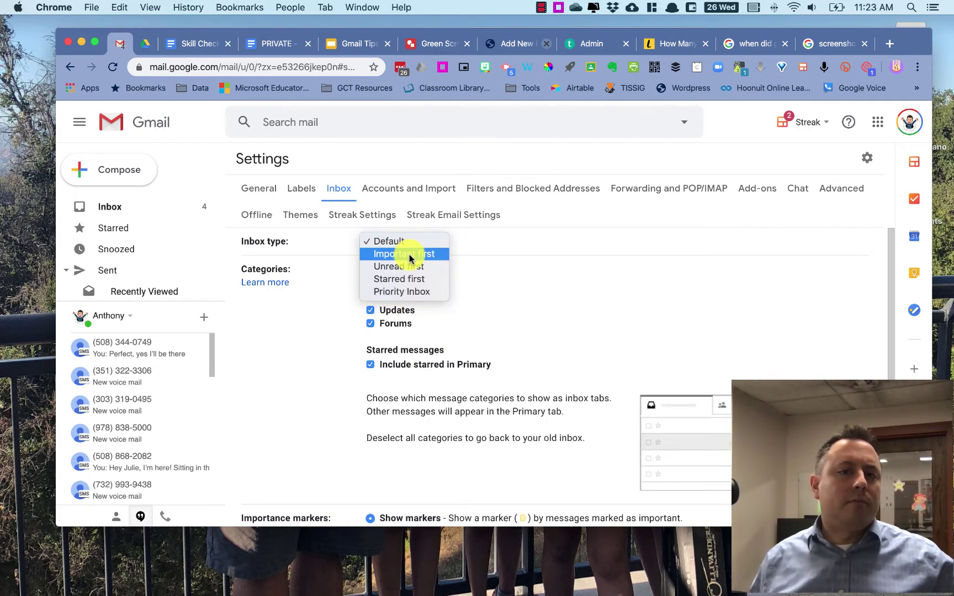
click(409, 255)
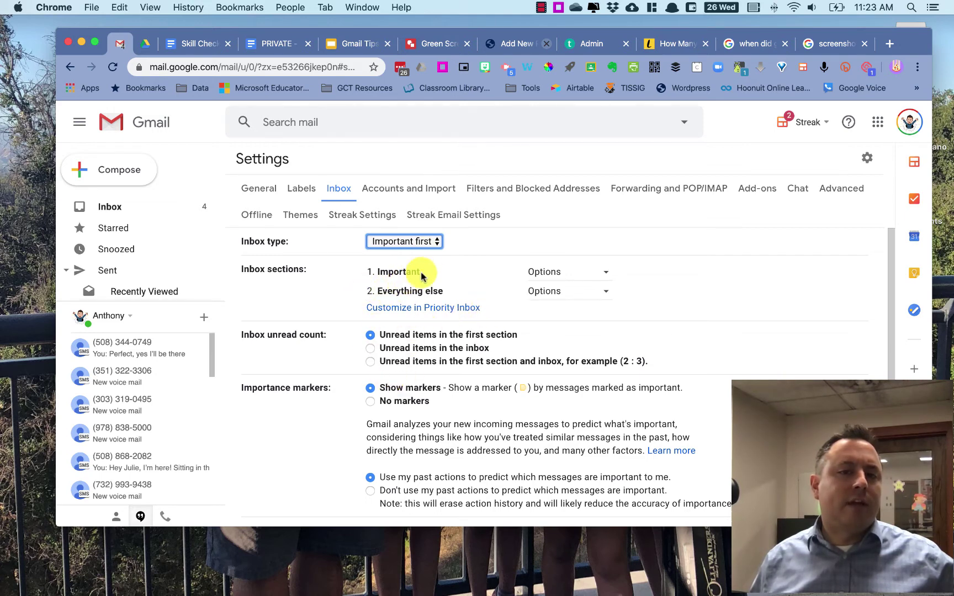
click(562, 291)
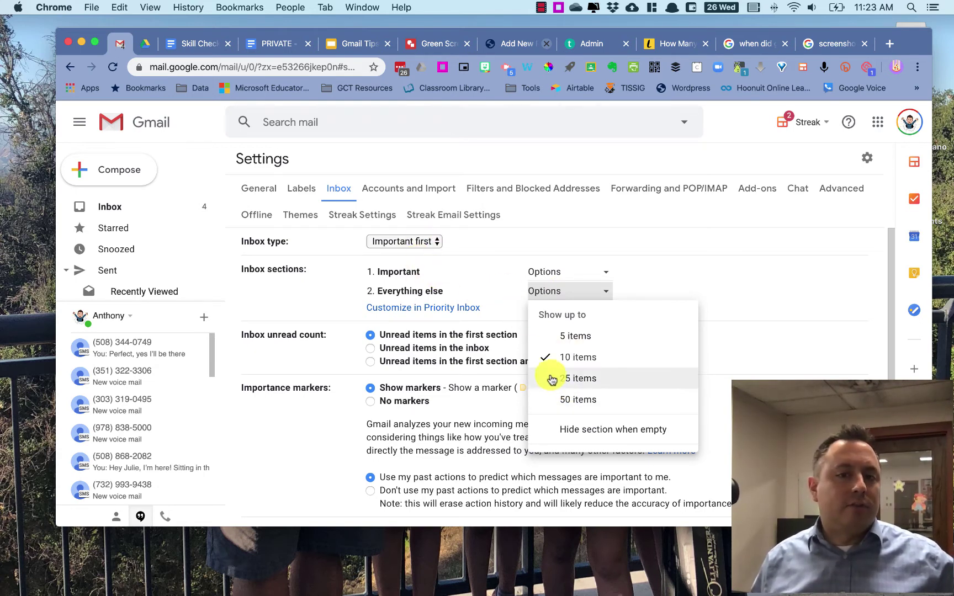
Try Unread first, then set the inbox type to Starred first.
click(423, 242)
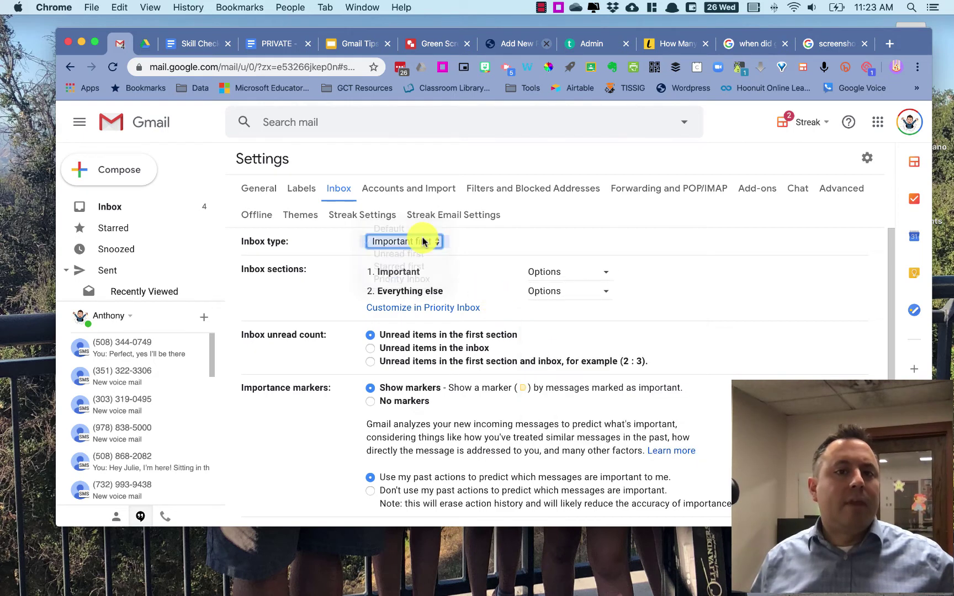
click(420, 242)
click(417, 254)
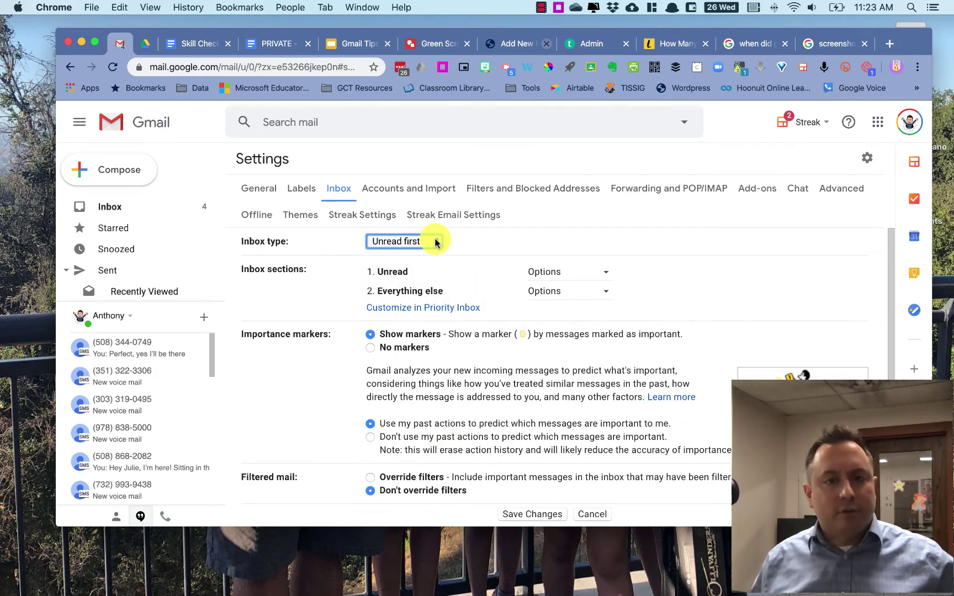
click(434, 242)
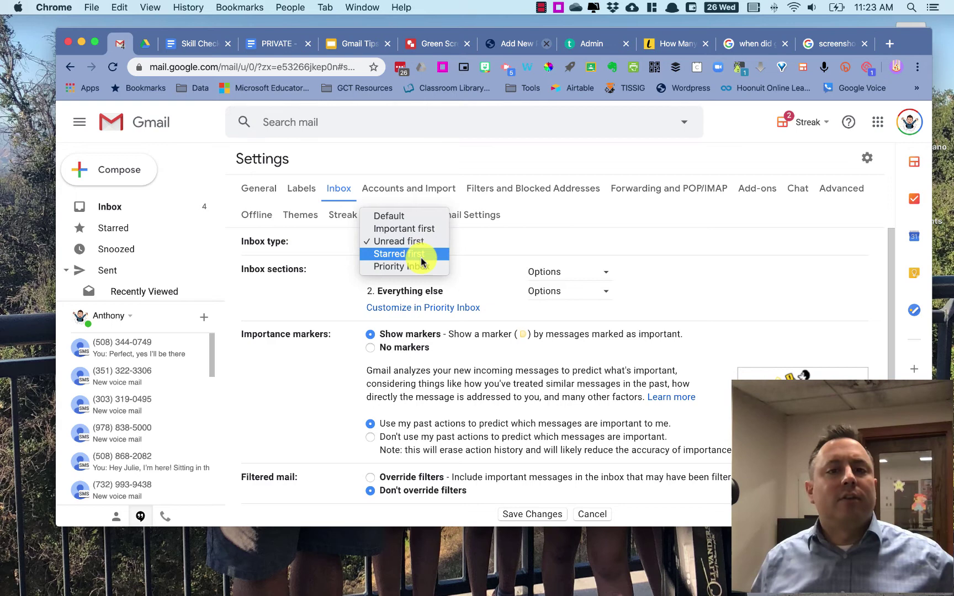
click(421, 258)
click(424, 241)
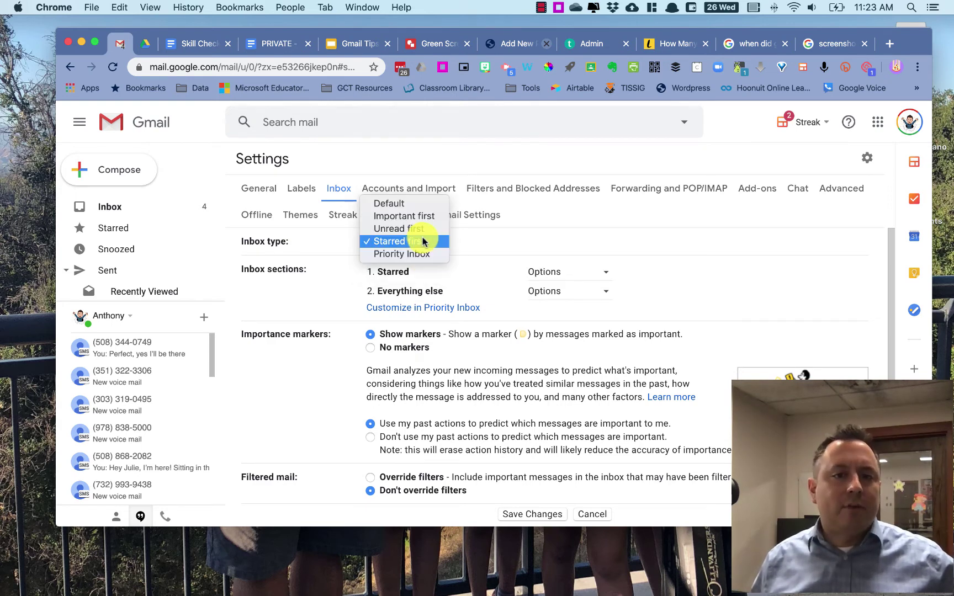
Set the inbox type to Priority Inbox and review the first section's options unchanged.
click(390, 256)
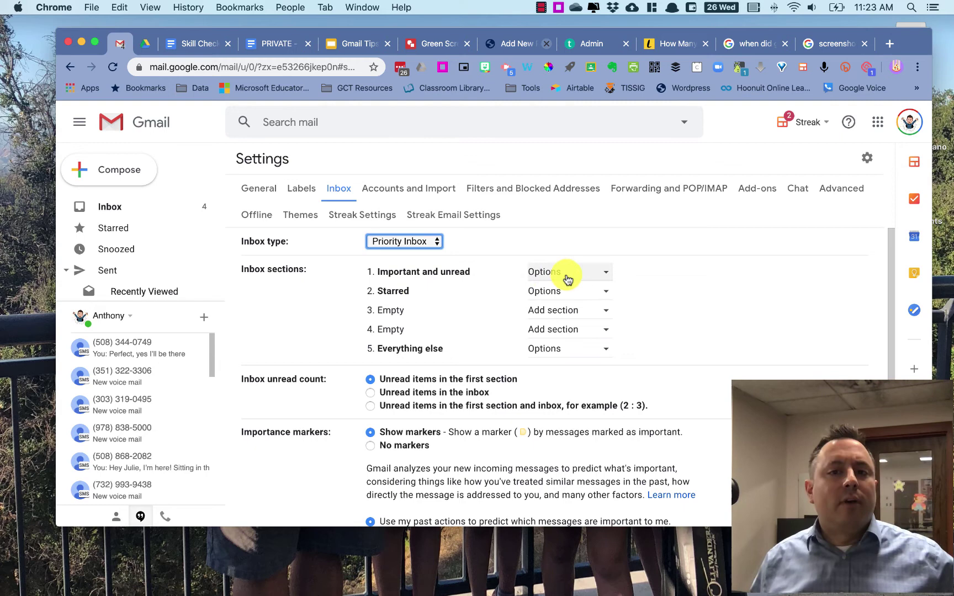
click(599, 277)
click(479, 257)
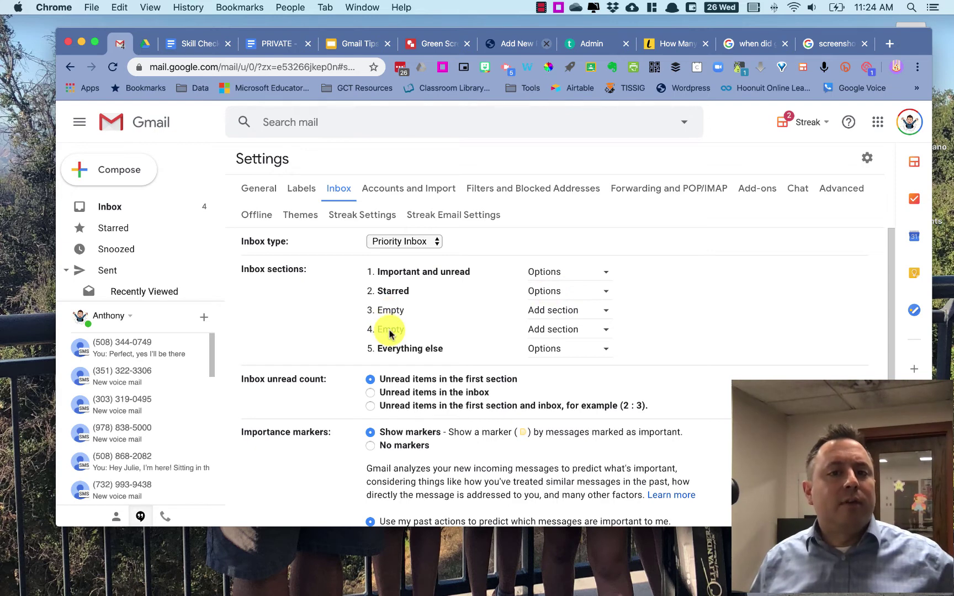
Review label choices for the empty third section and Everything else's 25-item count, leaving both unchanged.
click(592, 316)
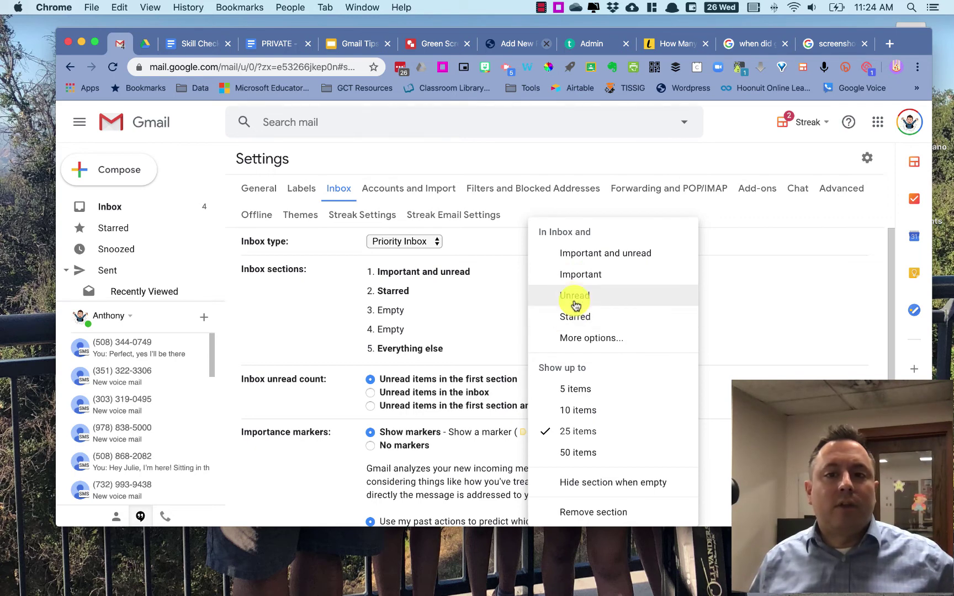
click(605, 346)
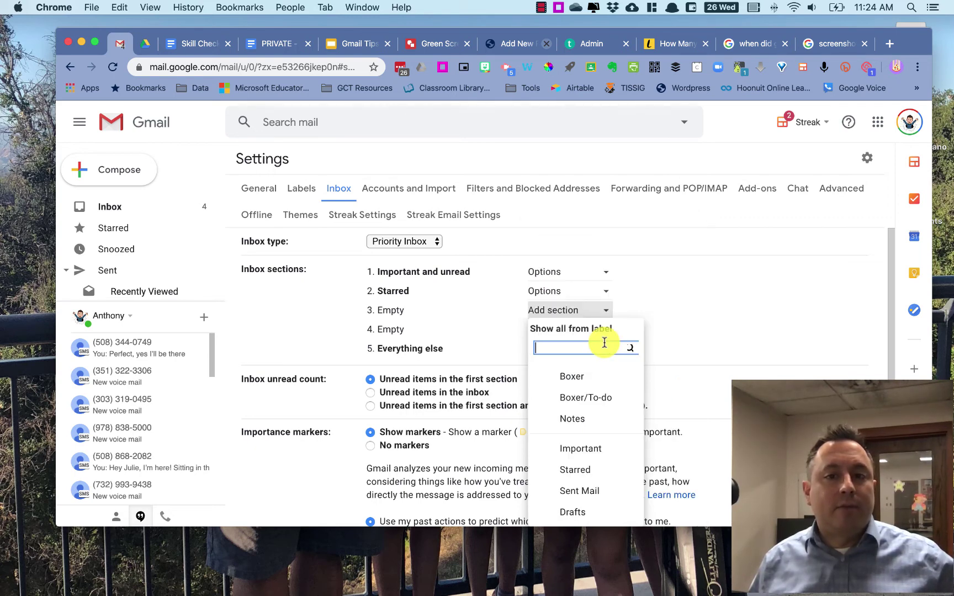
scroll(693, 363, down, 3)
scroll(692, 362, up, 2)
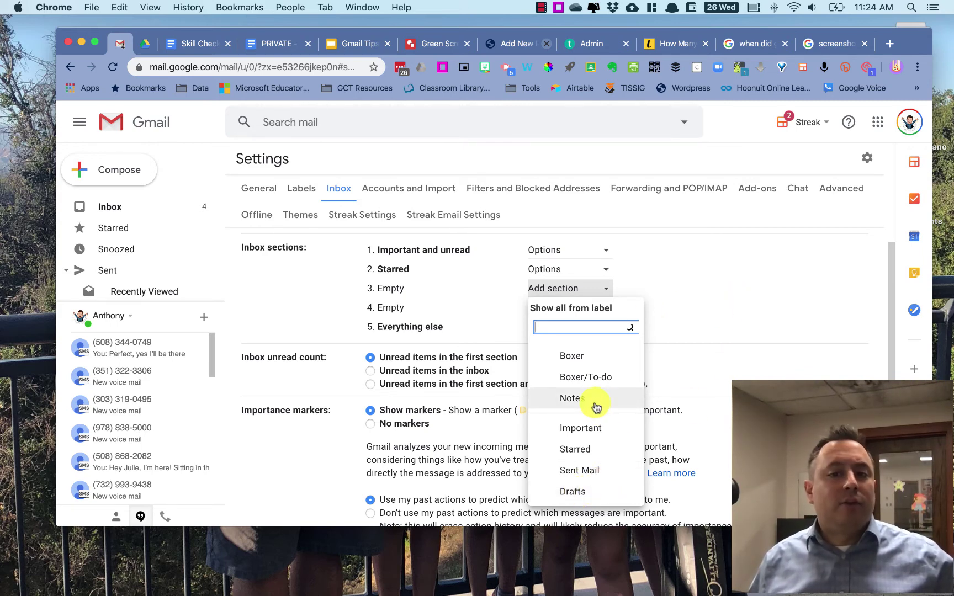
click(733, 279)
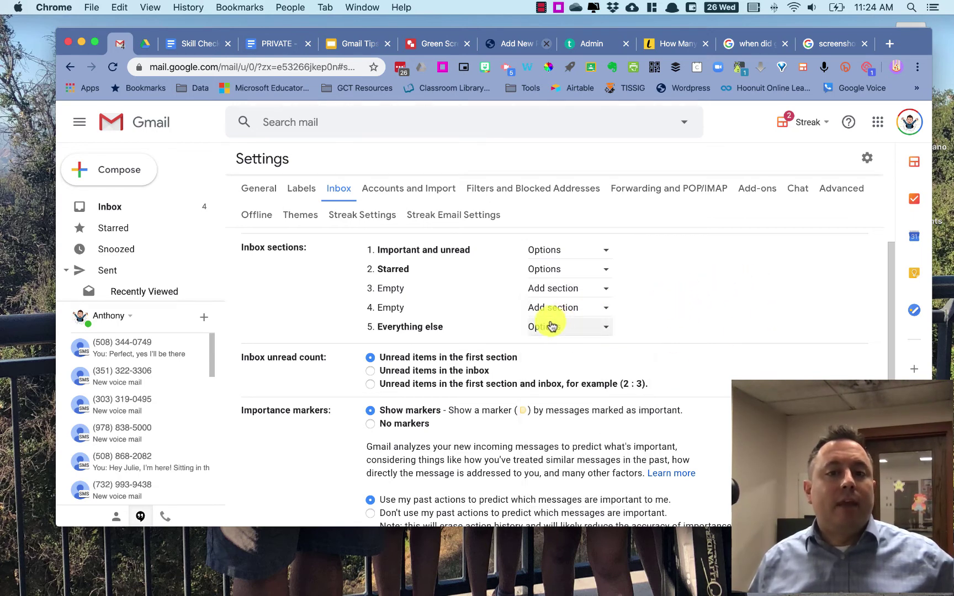
click(602, 334)
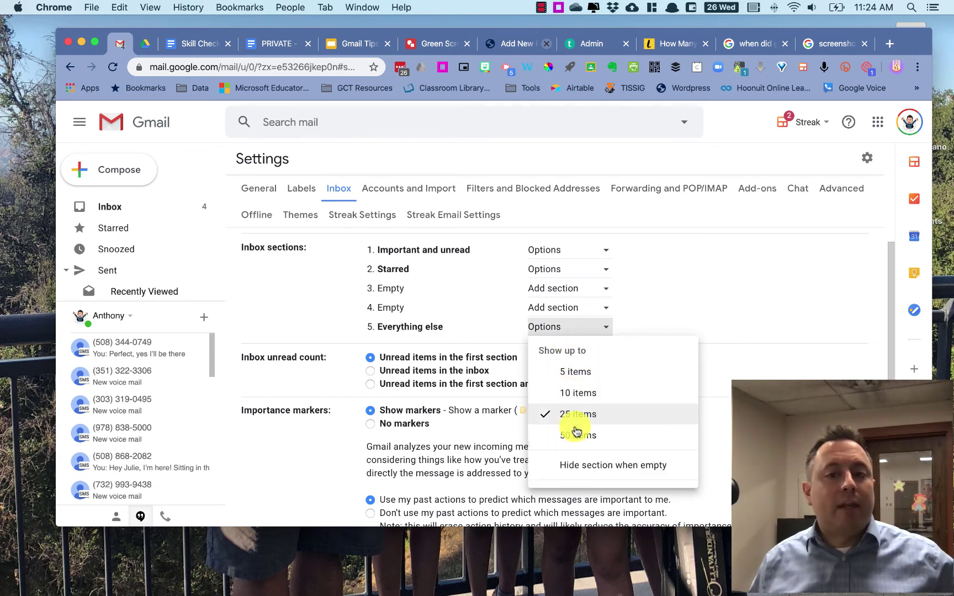
click(674, 293)
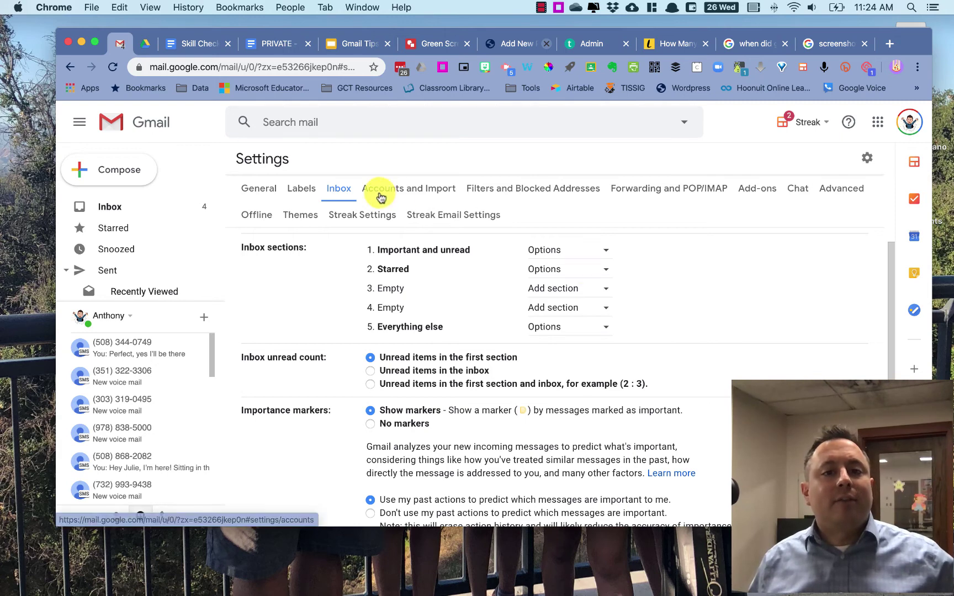
scroll(337, 301, down, 3)
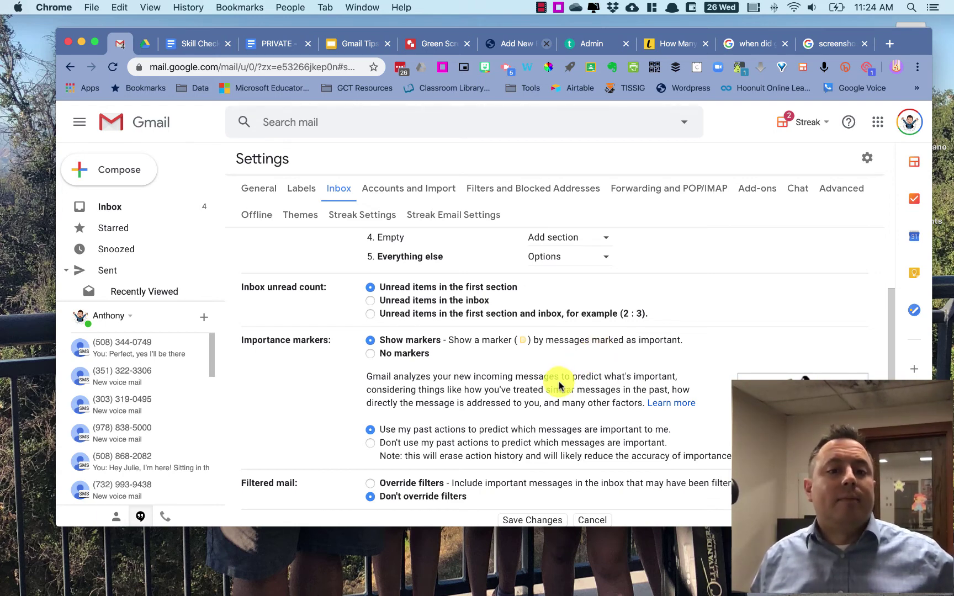
scroll(559, 387, down, 2)
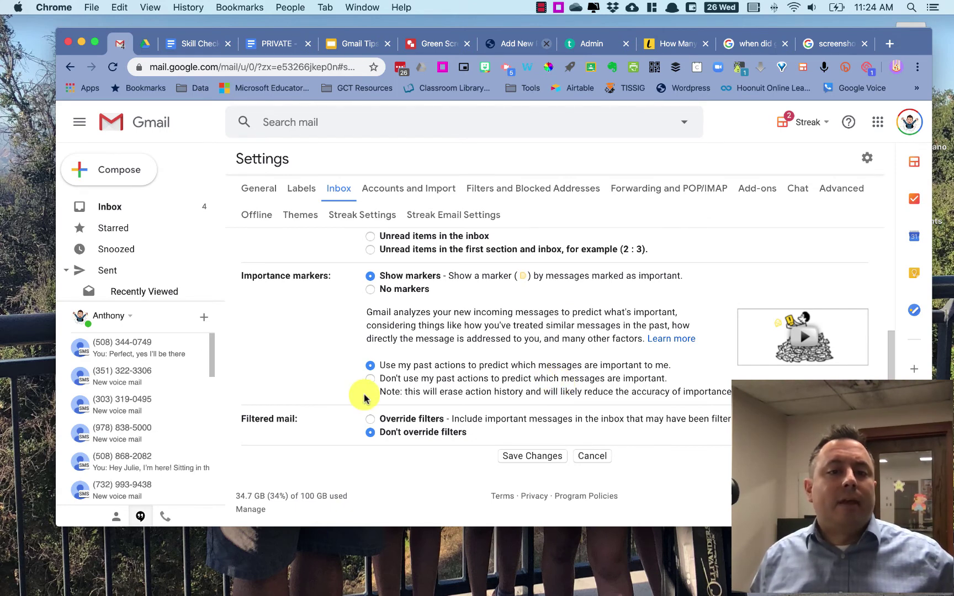
scroll(446, 363, up, 5)
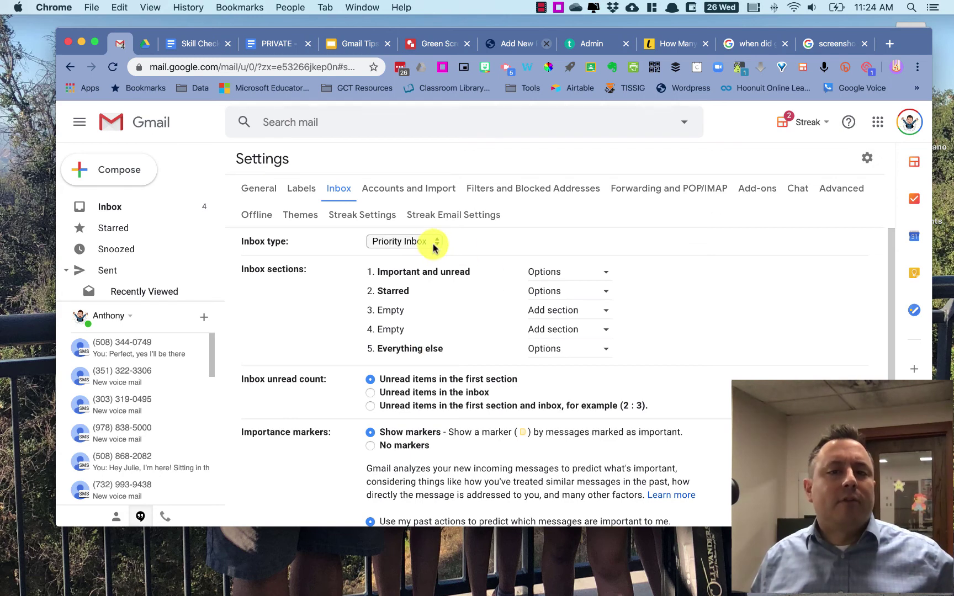
click(434, 243)
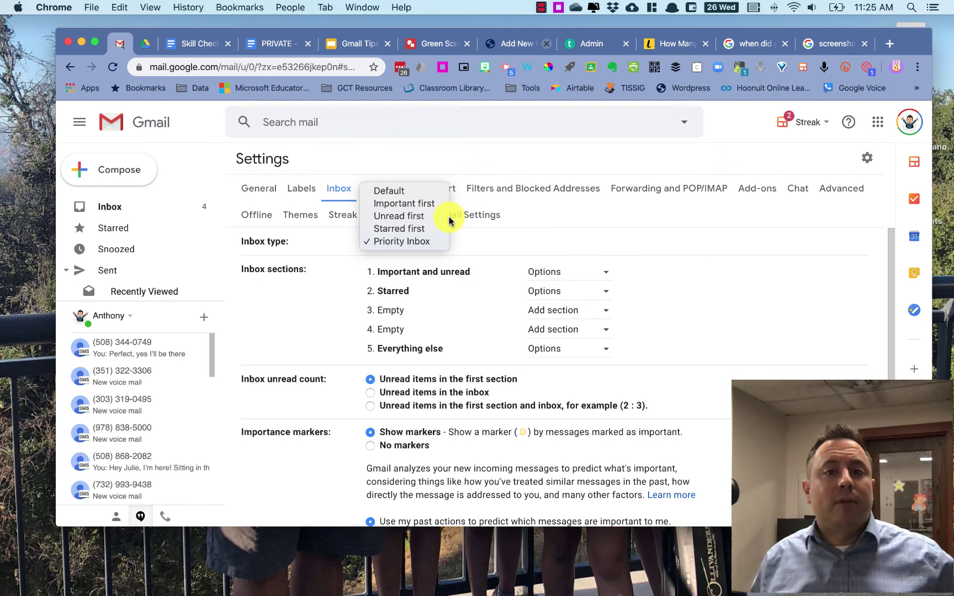
click(487, 241)
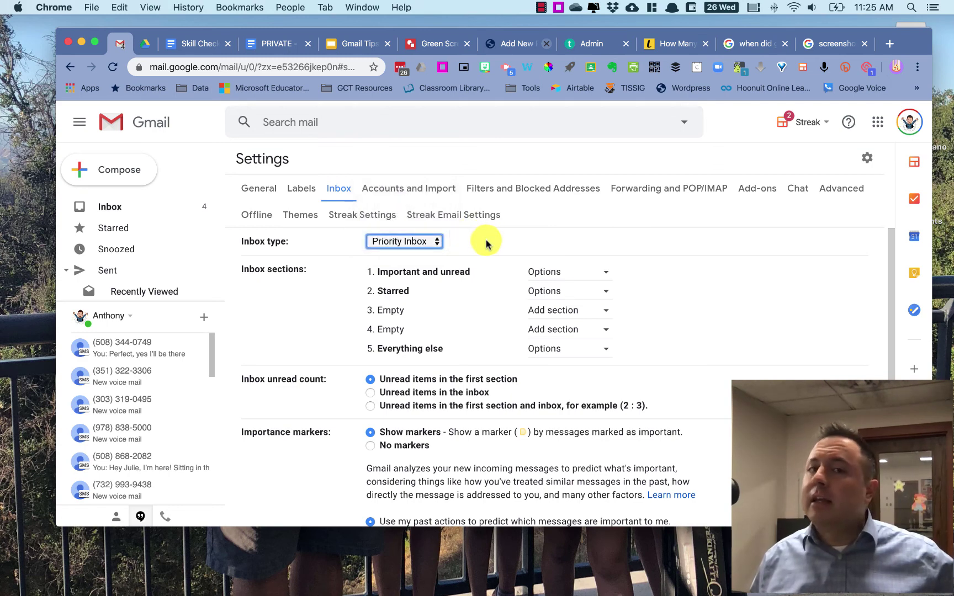